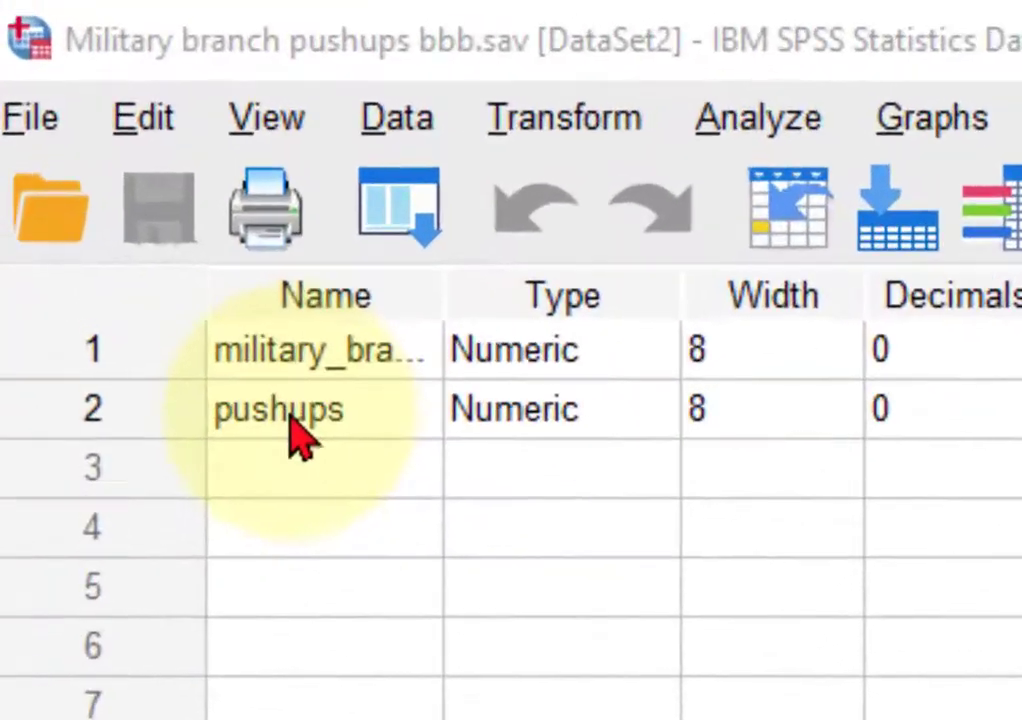
Check the pushups variable name and view all six military_branch value labels without changing them
double_click(105, 149)
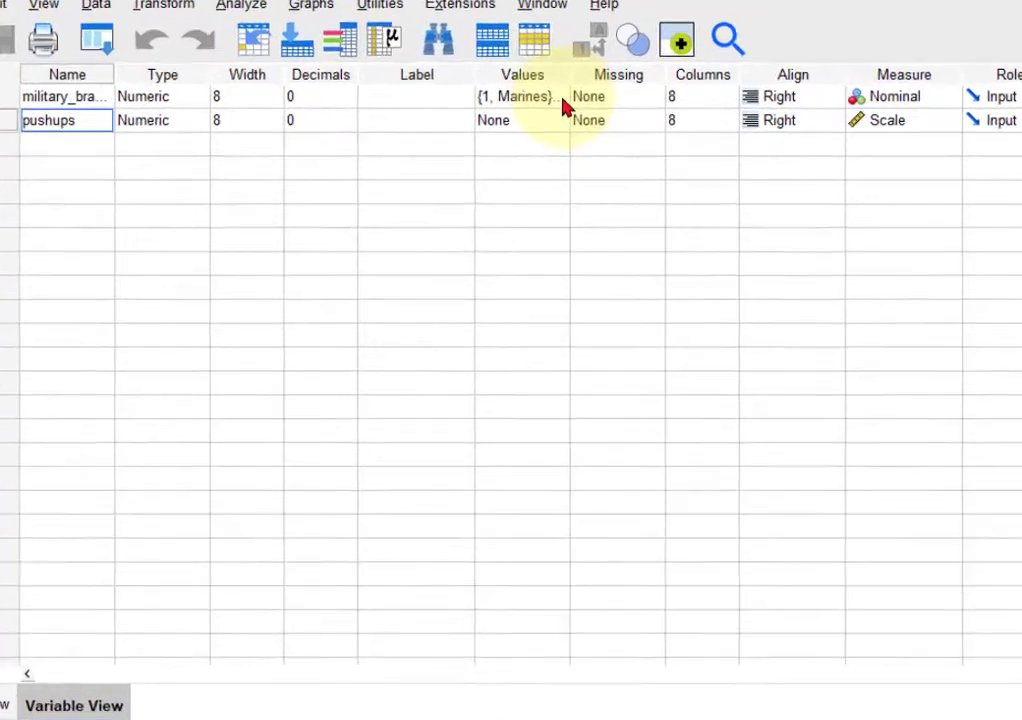
left_click(568, 128)
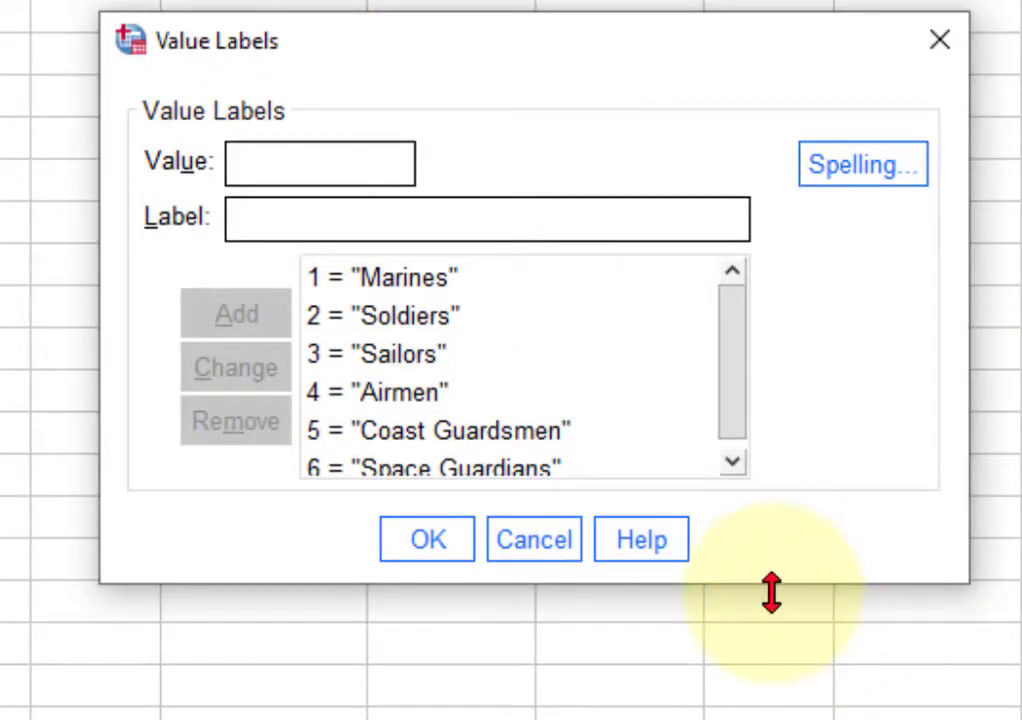
left_click_drag(771, 592, 765, 719)
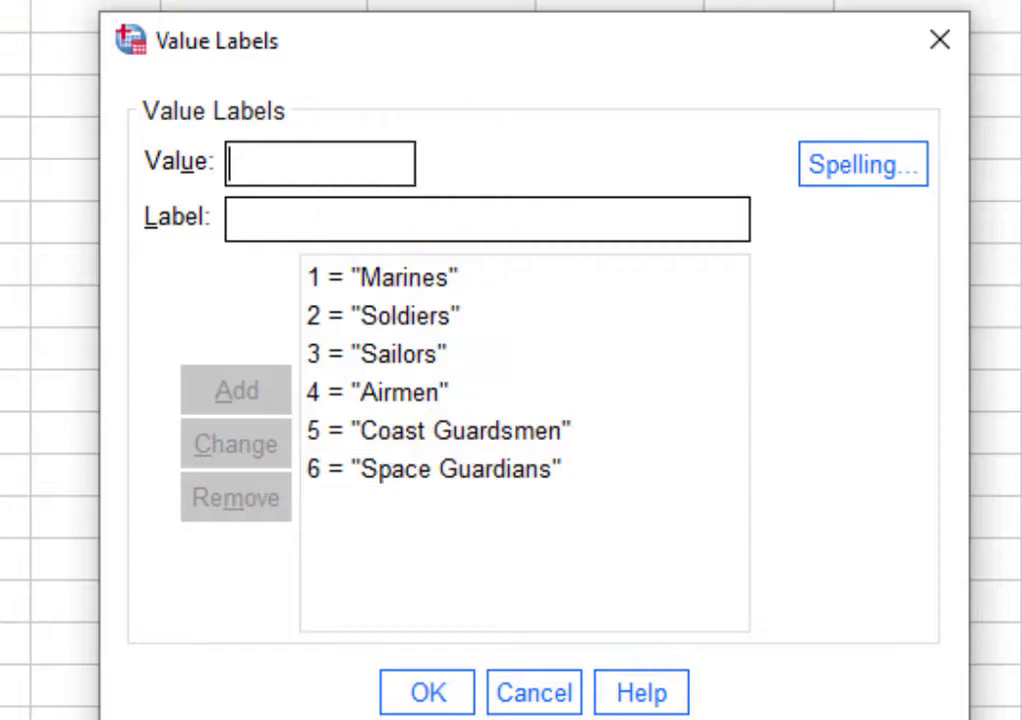
left_click(420, 694)
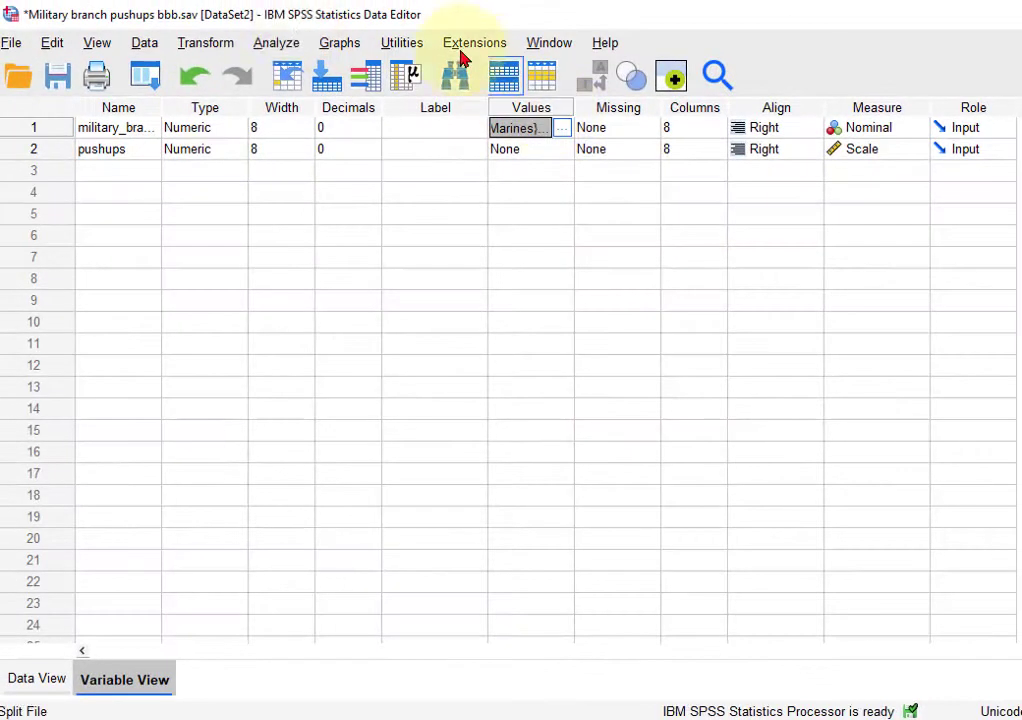
Start a fresh Univariate model with pushups as dependent and military_branch as fixed factor
left_click(278, 45)
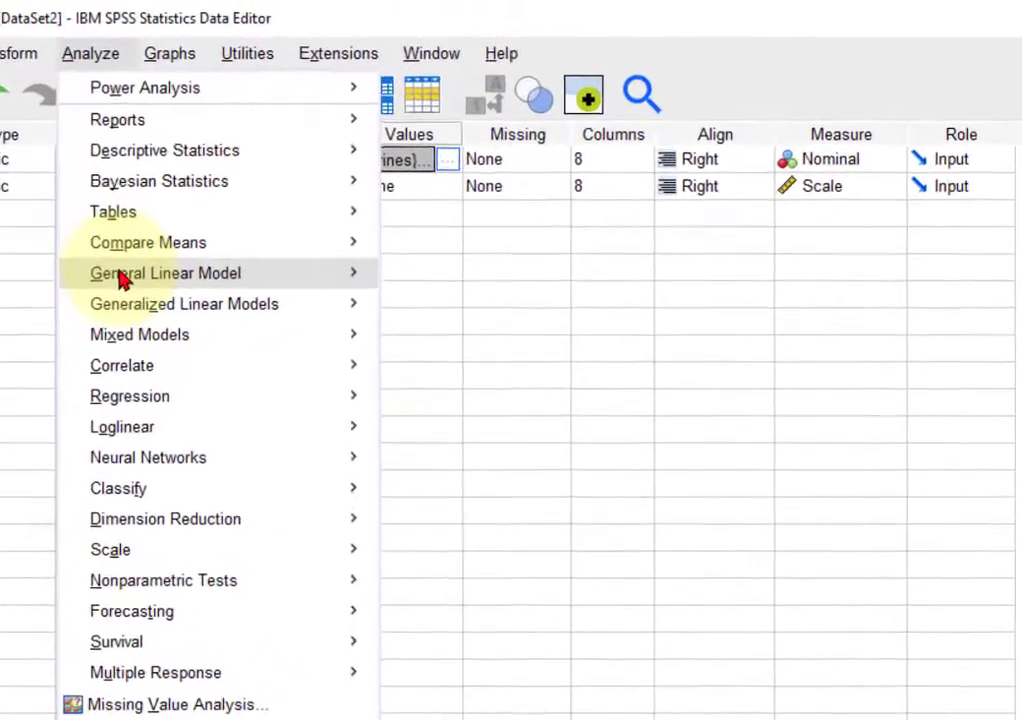
mouse_move(120, 278)
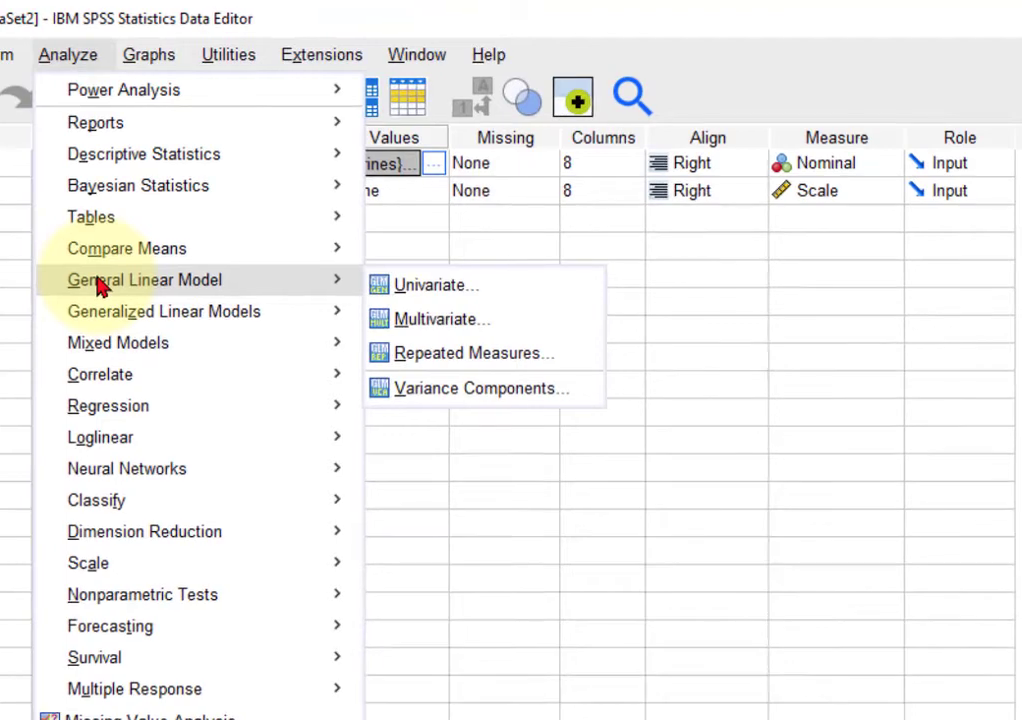
left_click(403, 288)
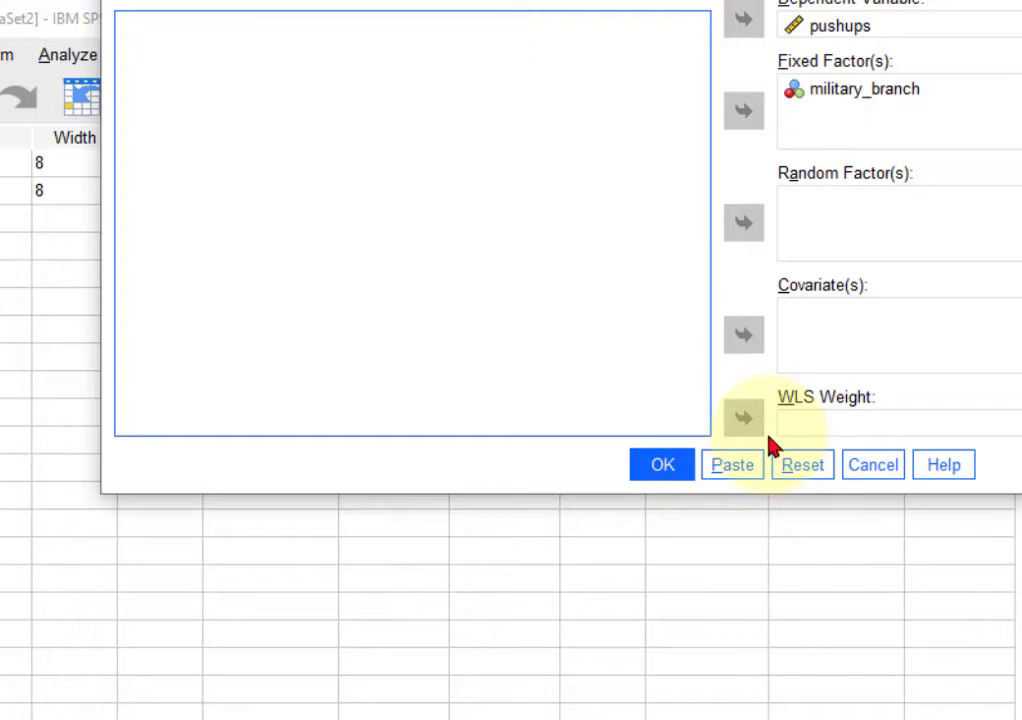
left_click(803, 464)
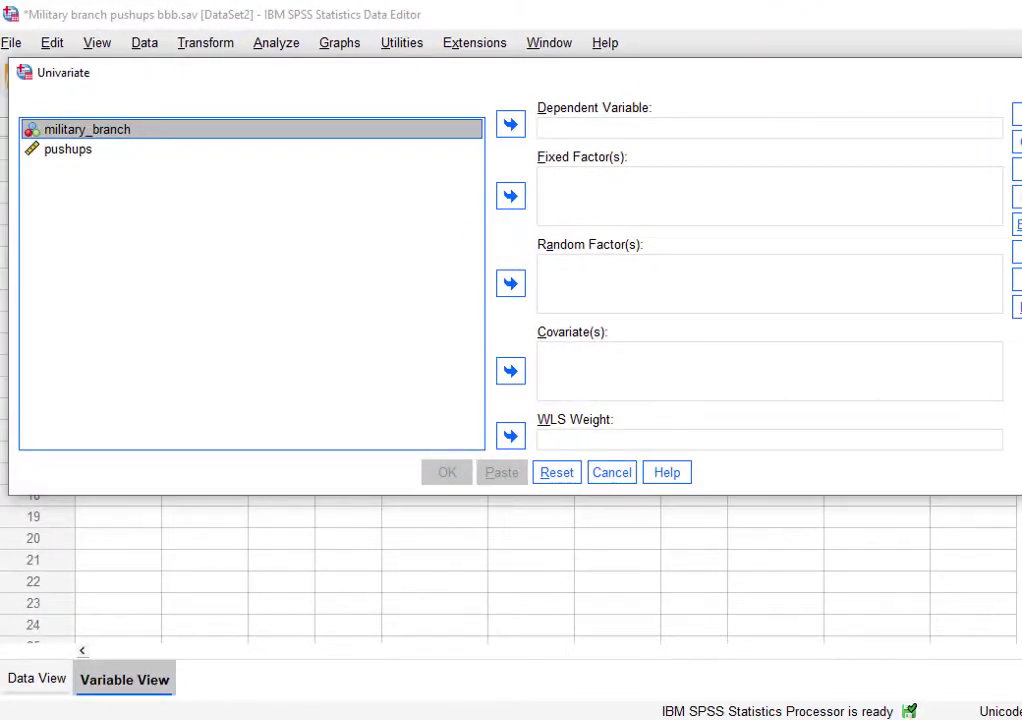
left_click_drag(1021, 200, 977, 199)
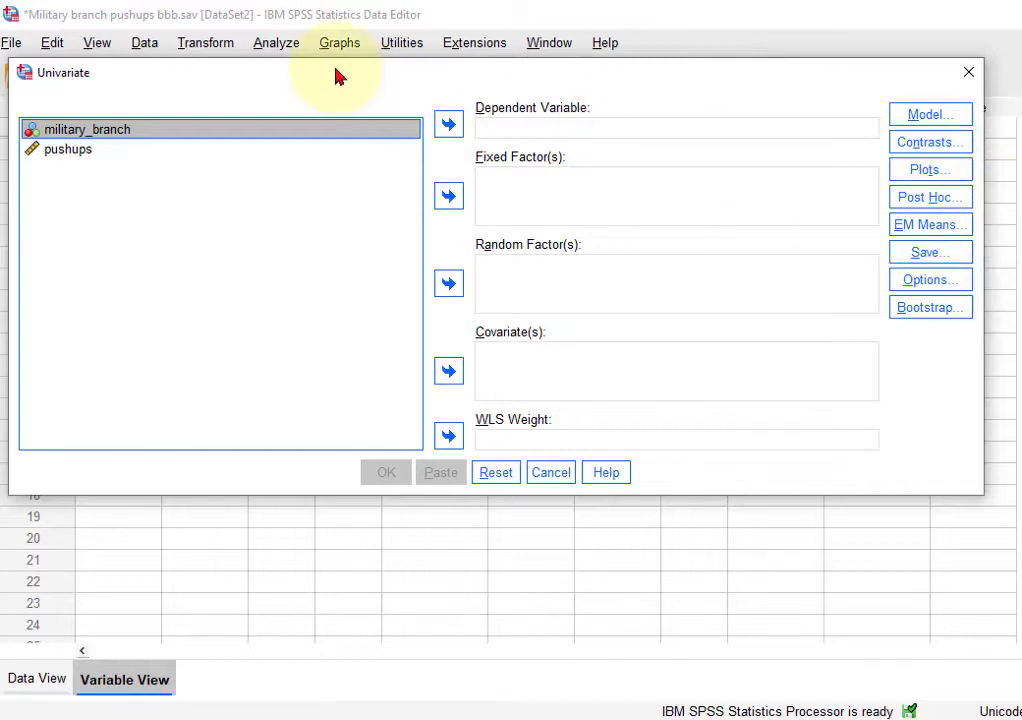
left_click_drag(337, 75, 380, 74)
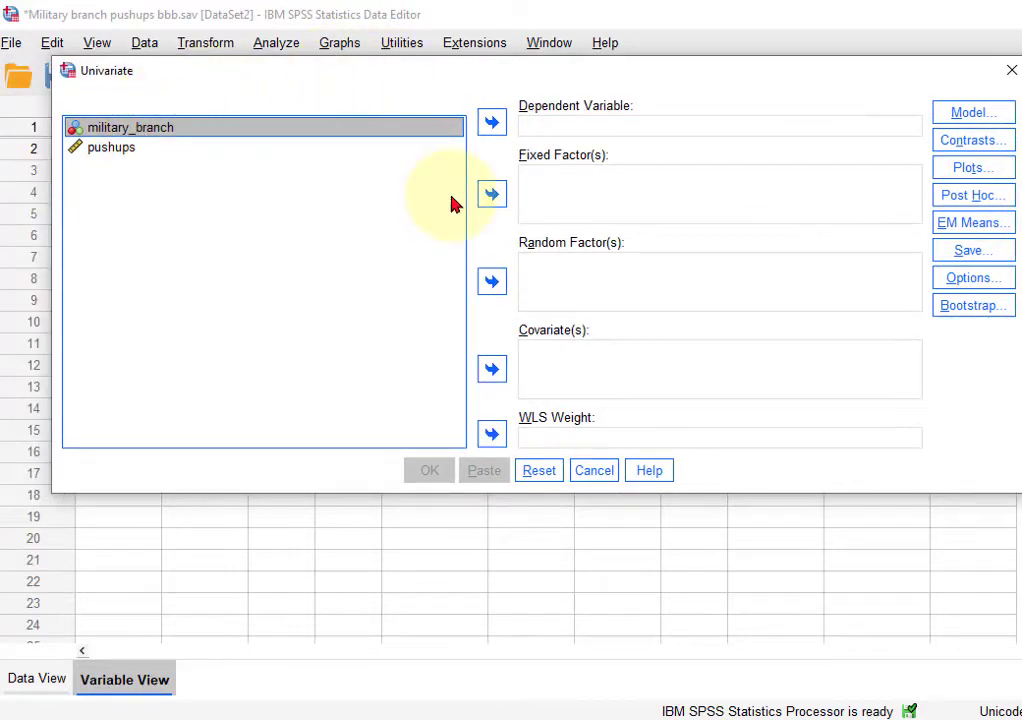
left_click(491, 194)
left_click(114, 133)
left_click(489, 123)
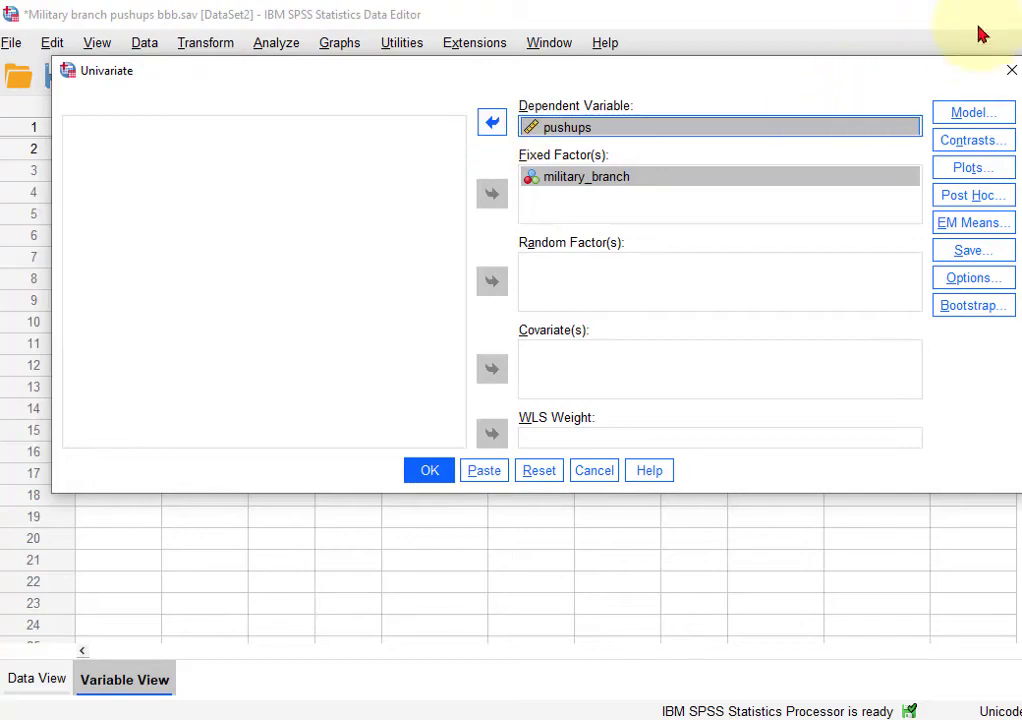
Request descriptives, effect size estimates, observed power and homogeneity tests in Options
left_click(968, 277)
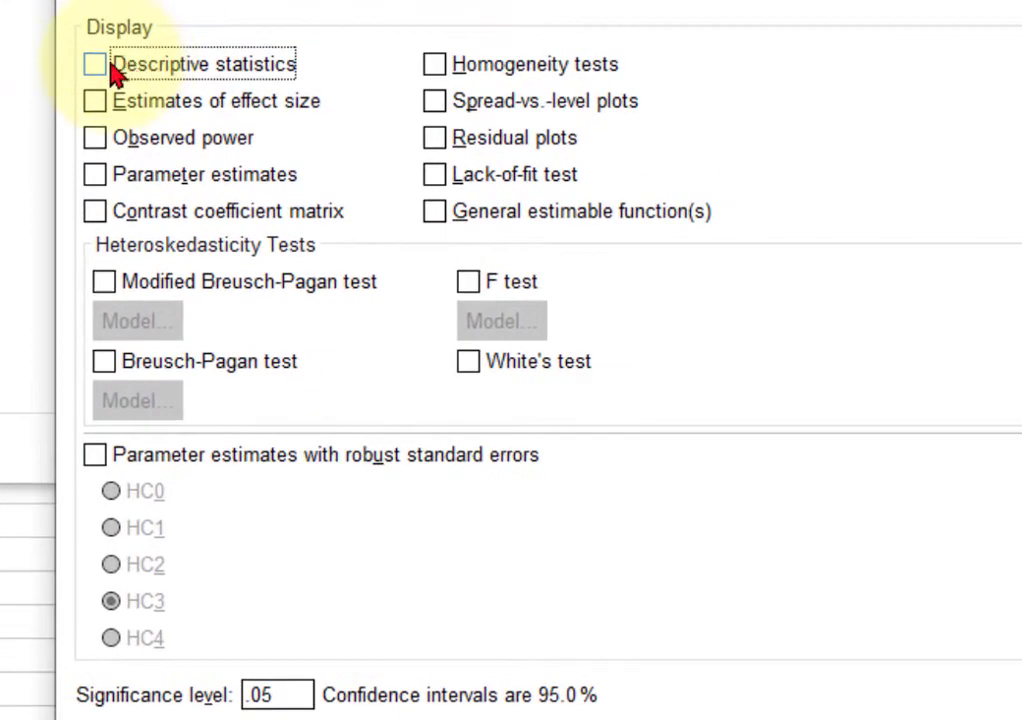
left_click(105, 66)
left_click(98, 101)
left_click(96, 138)
left_click(438, 66)
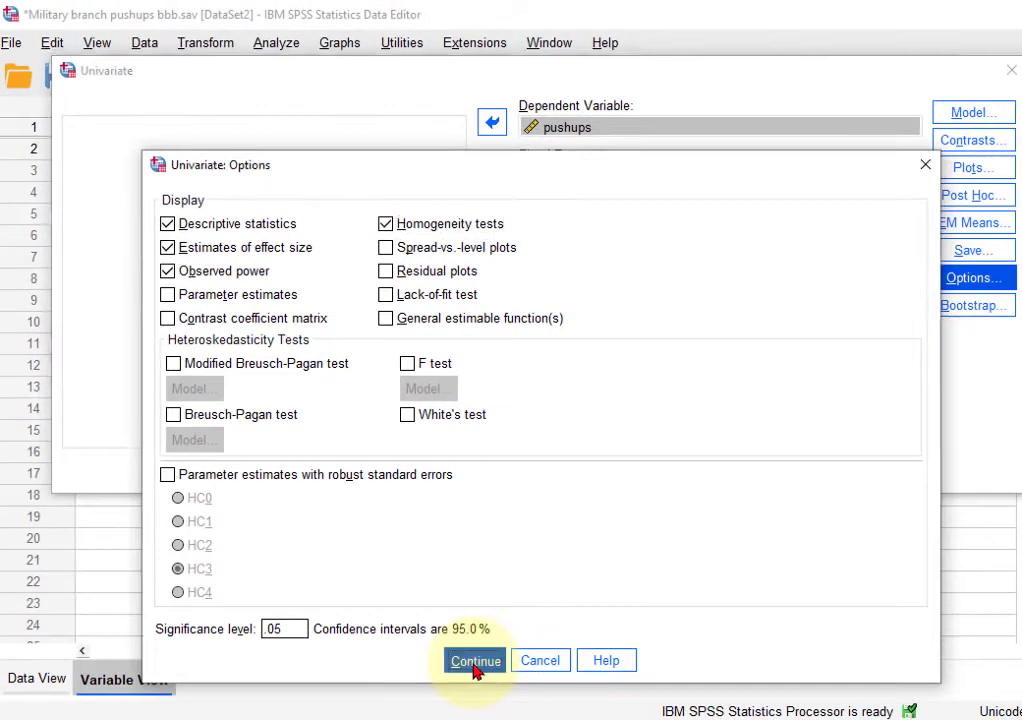
left_click(473, 659)
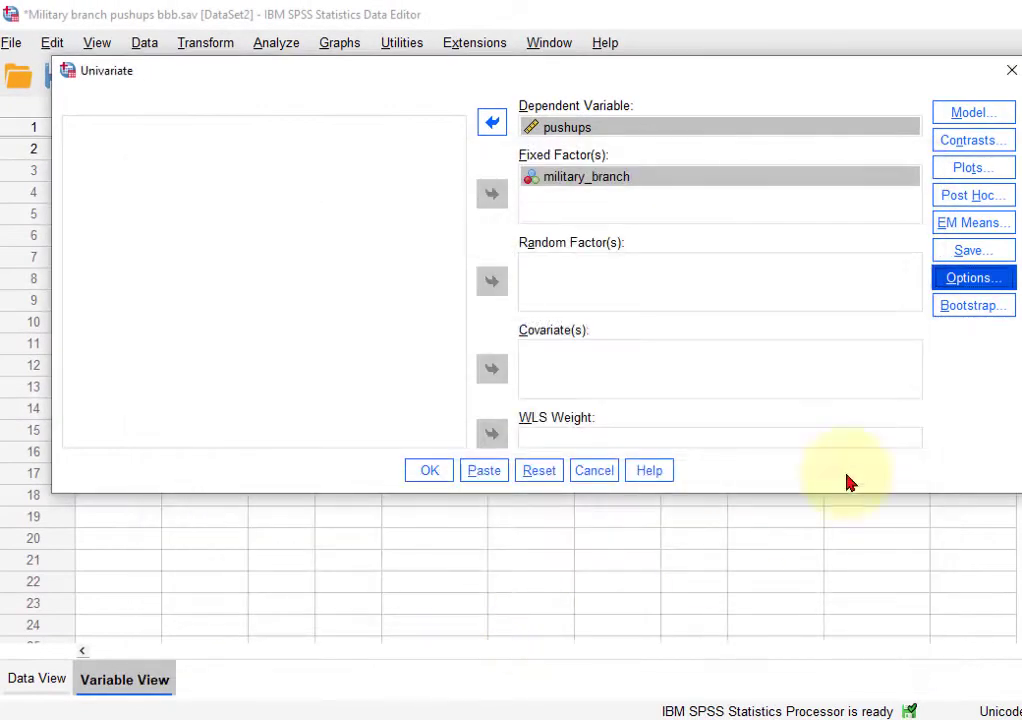
Add Tukey post hoc comparisons for military_branch and run the ANOVA
left_click(968, 197)
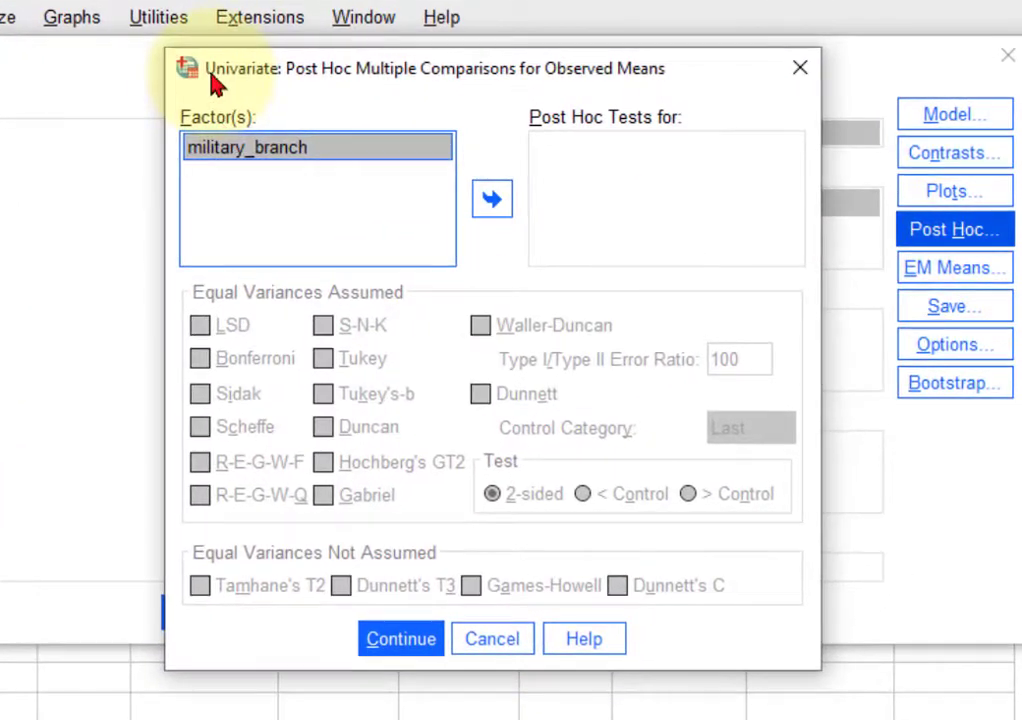
left_click(492, 200)
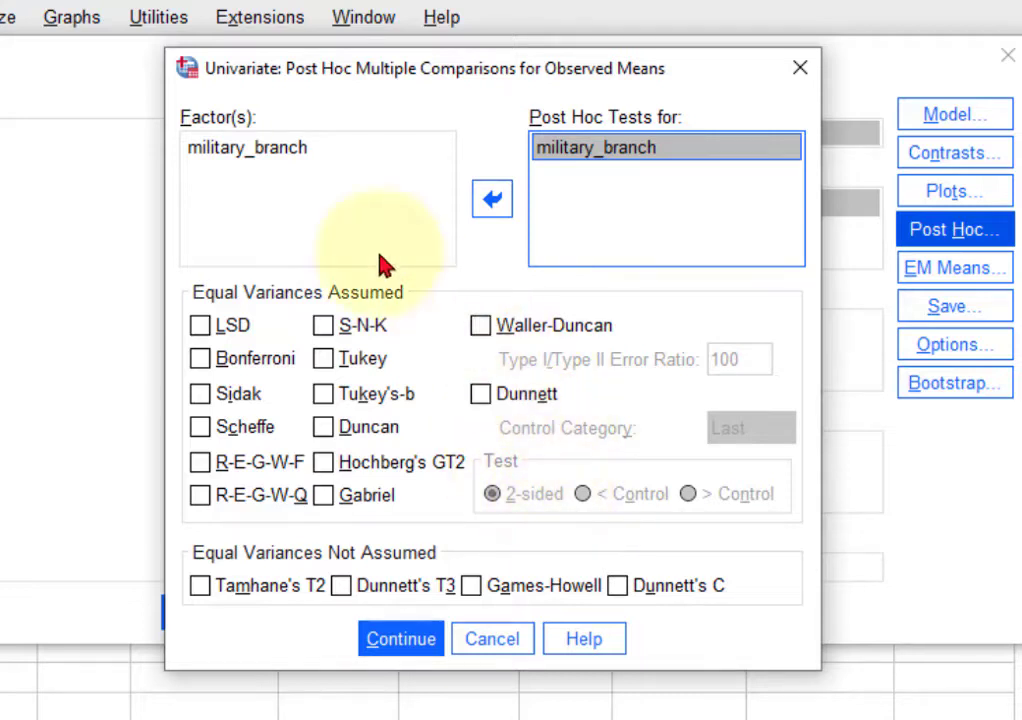
left_click(327, 358)
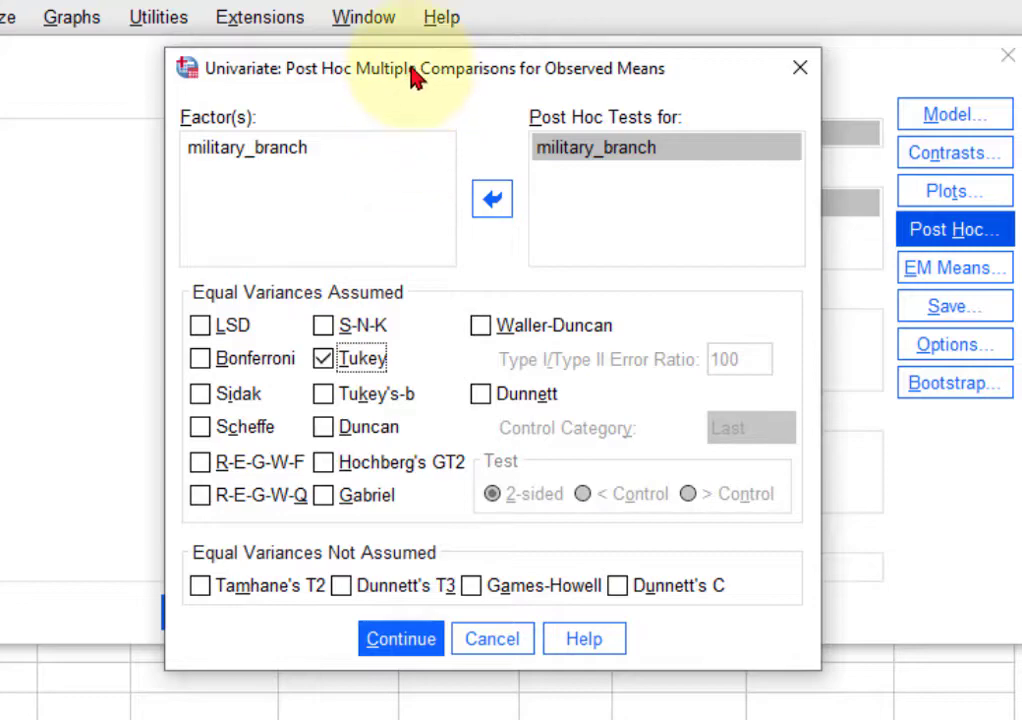
left_click_drag(417, 78, 382, 139)
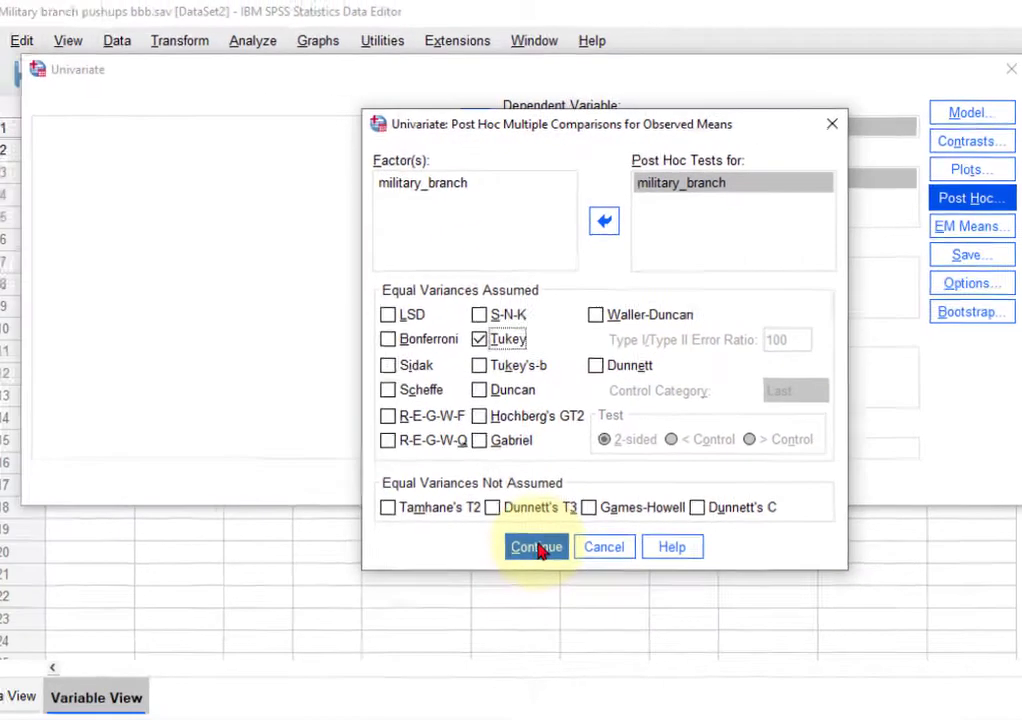
left_click(405, 672)
left_click(447, 470)
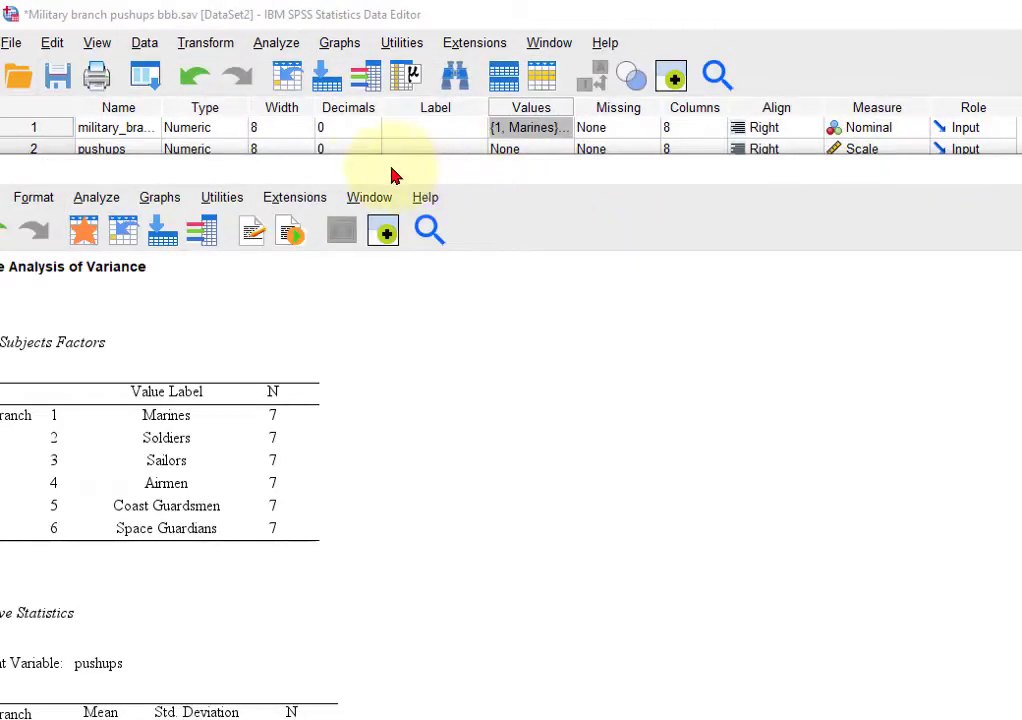
Enlarge the Output Viewer and select the Between-Subjects Factors table
left_click_drag(360, 182, 668, 18)
scroll(985, 461, "down", 3)
scroll(985, 461, "up", 3)
left_click(570, 333)
Scroll through the ANOVA results down to the Tukey HSD Multiple Comparisons table
scroll(580, 312, "down", 2)
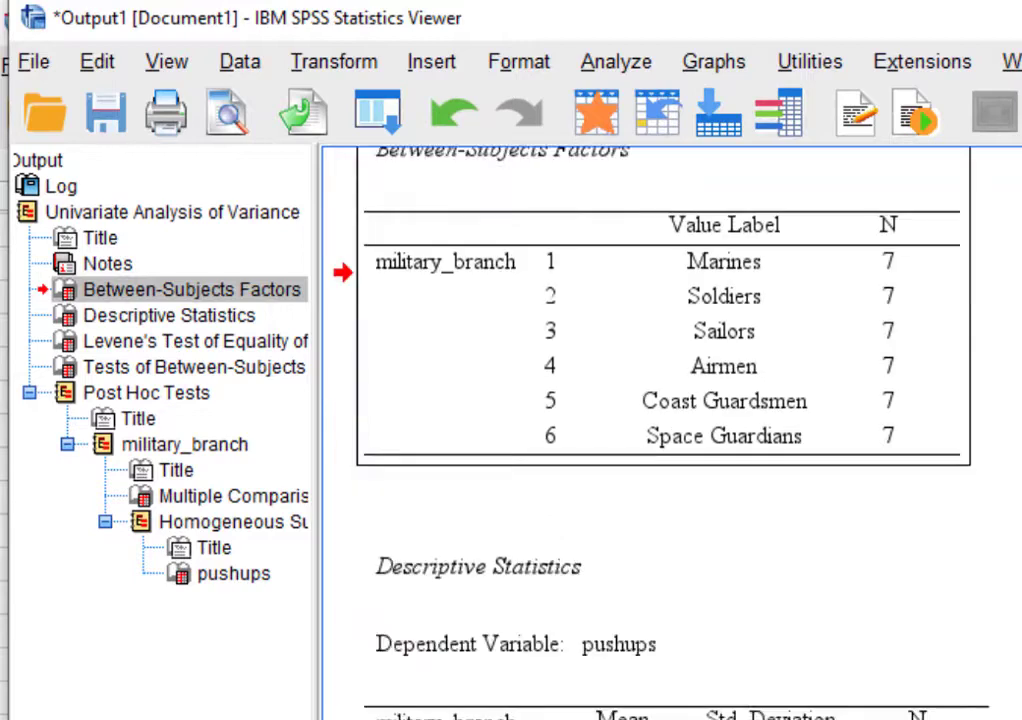
scroll(1000, 230, "down", 4)
scroll(1000, 230, "up", 2)
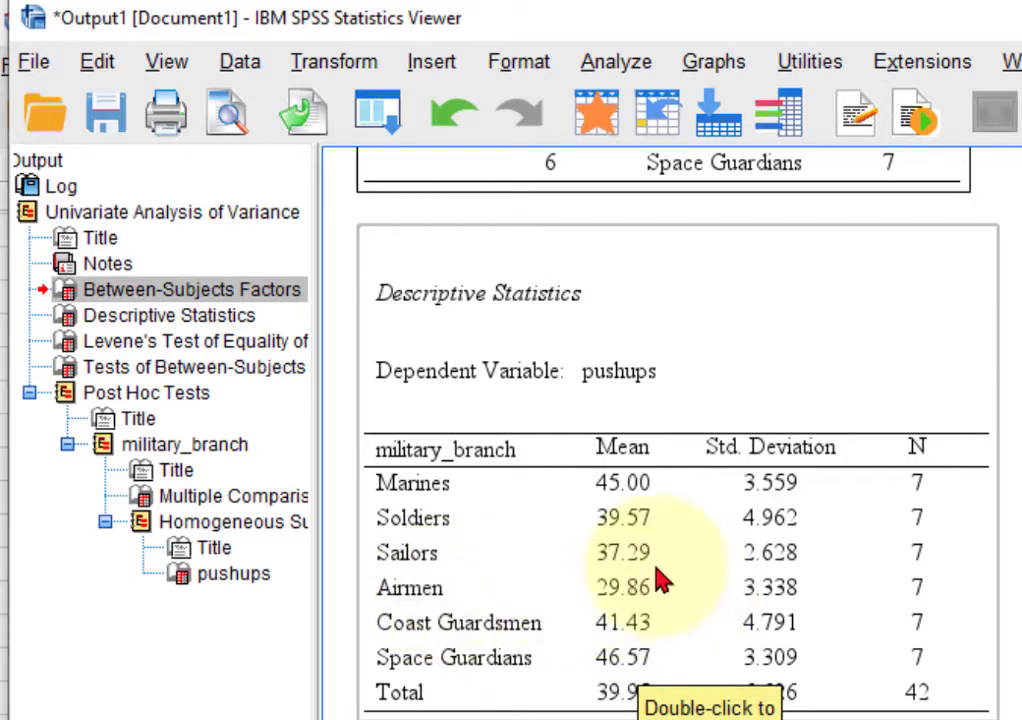
scroll(660, 430, "down", 3)
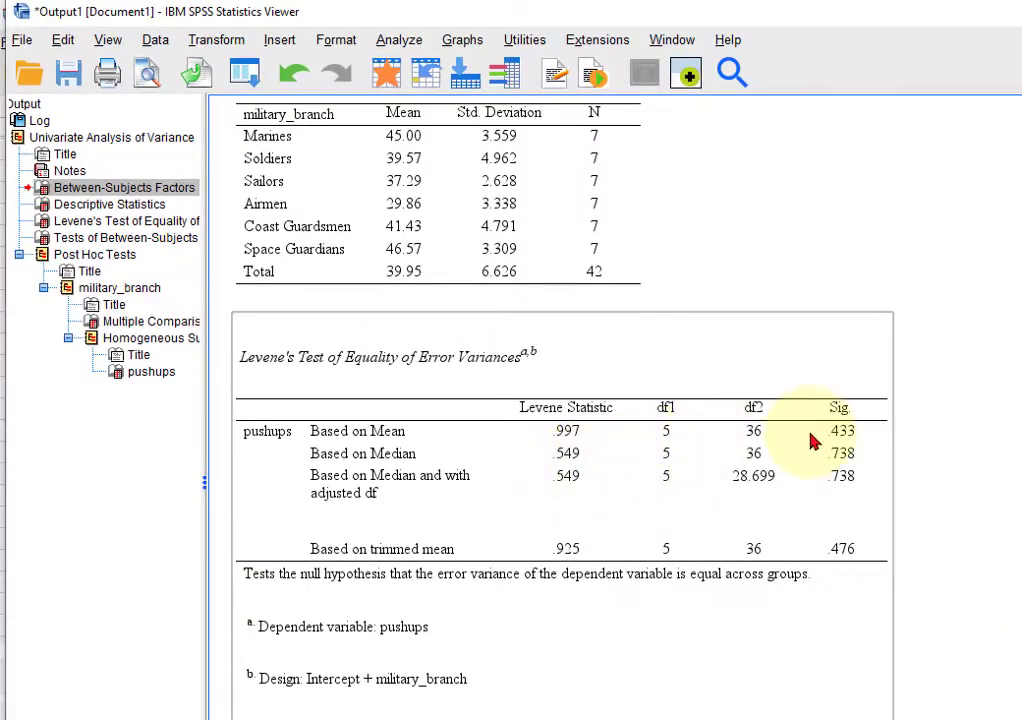
scroll(967, 427, "down", 3)
scroll(960, 400, "down", 5)
scroll(956, 244, "up", 2)
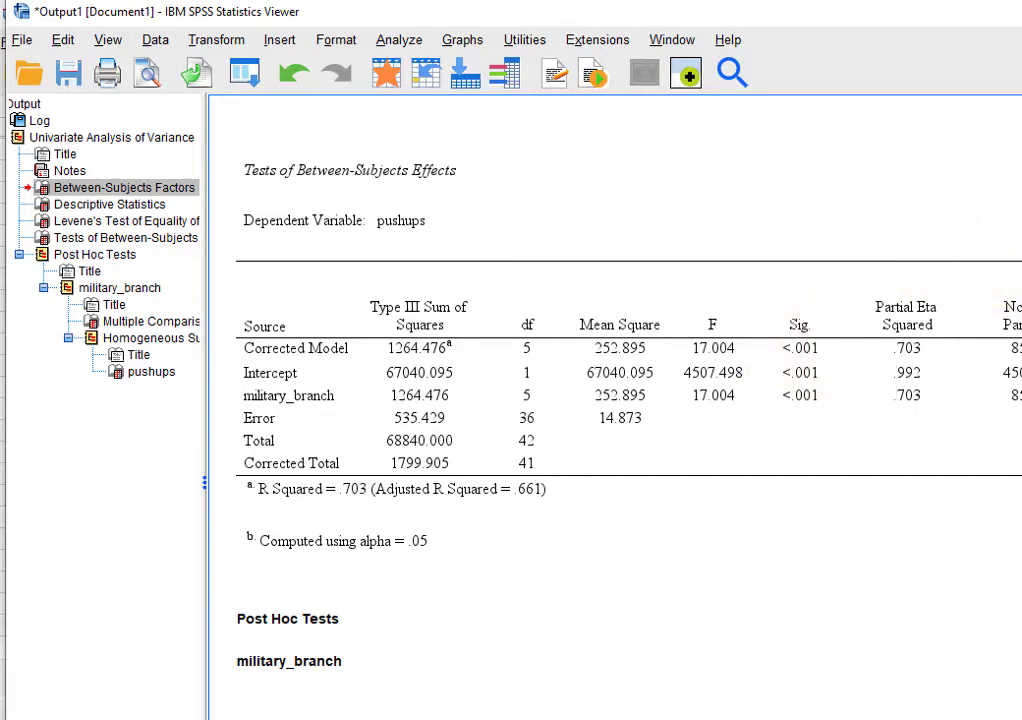
scroll(806, 355, "down", 3)
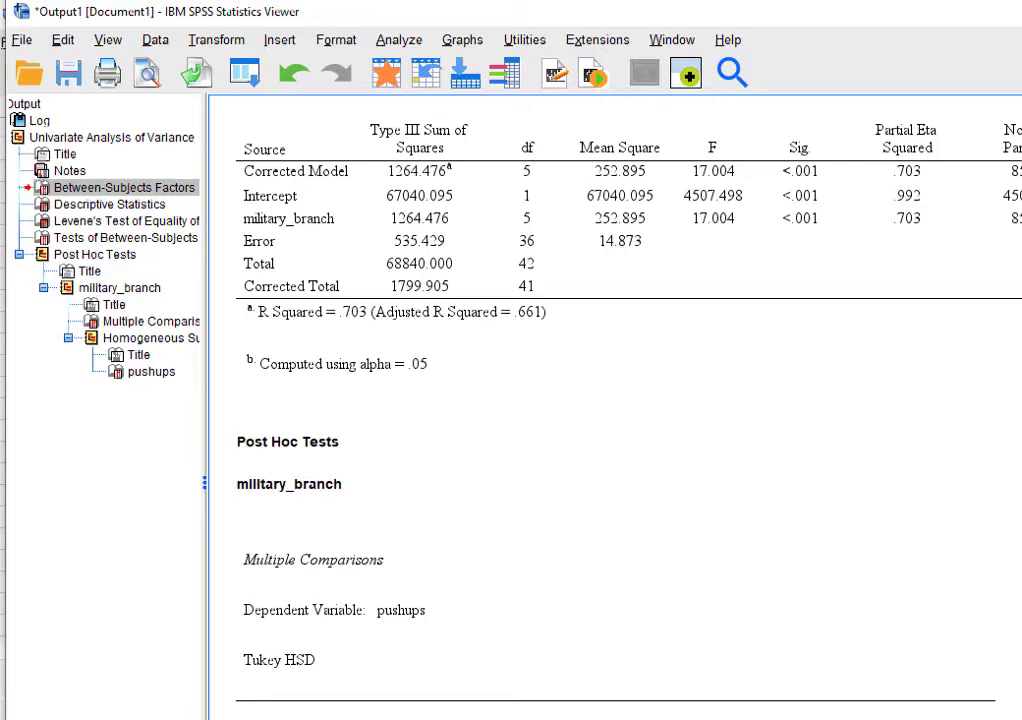
scroll(615, 410, "down", 6)
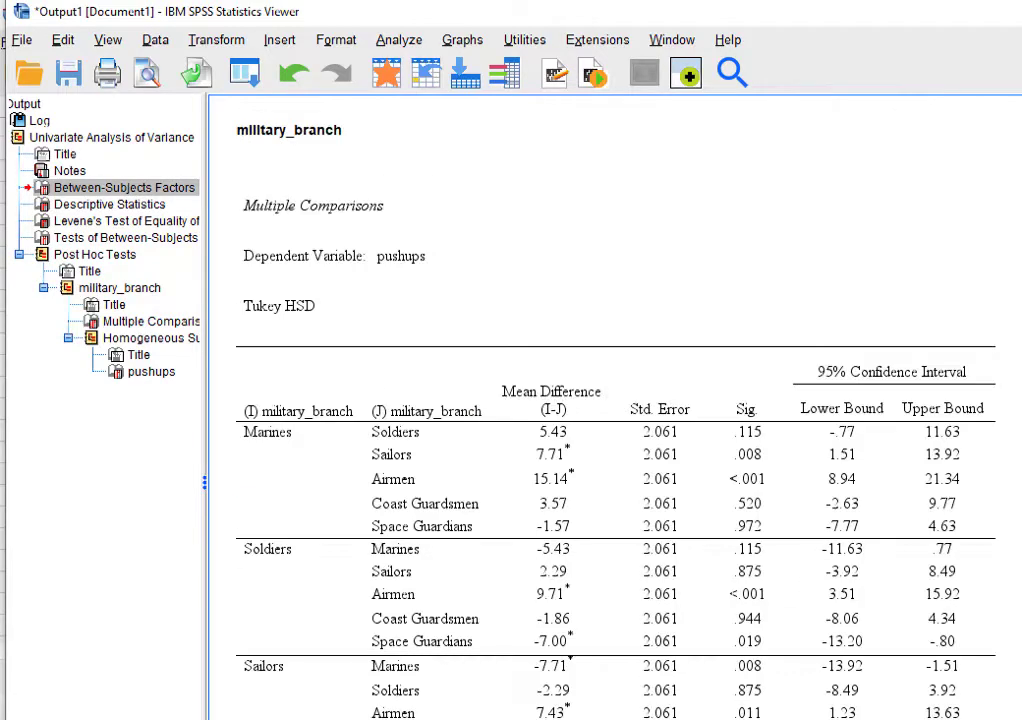
scroll(615, 410, "down", 3)
scroll(615, 410, "down", 2)
scroll(615, 410, "down", 2)
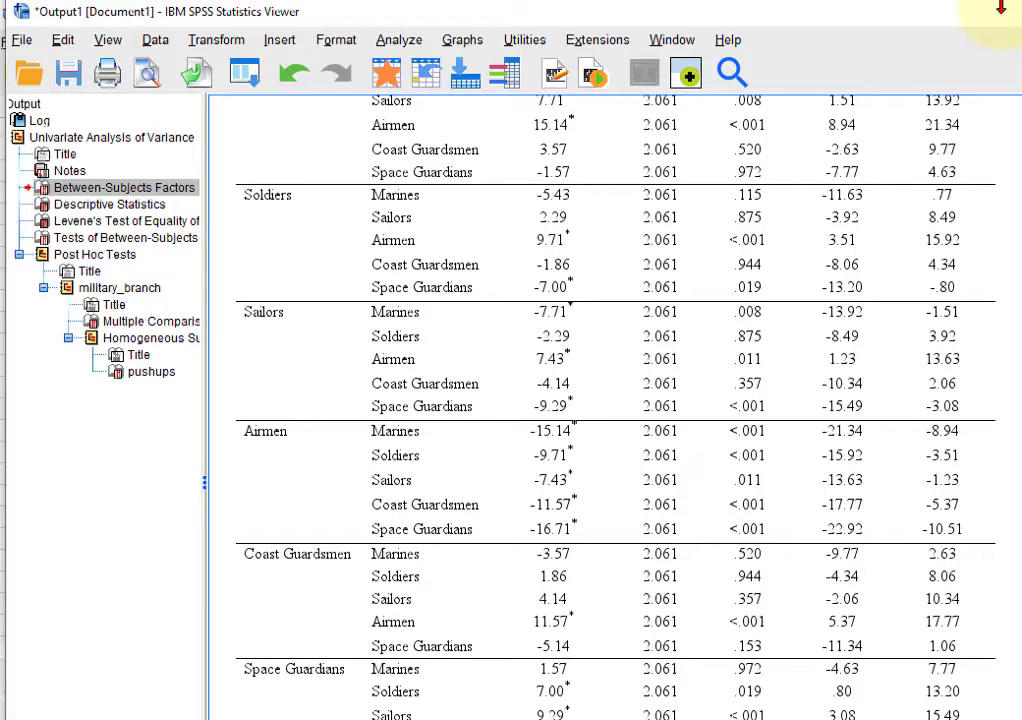
scroll(1015, 390, "up", 2)
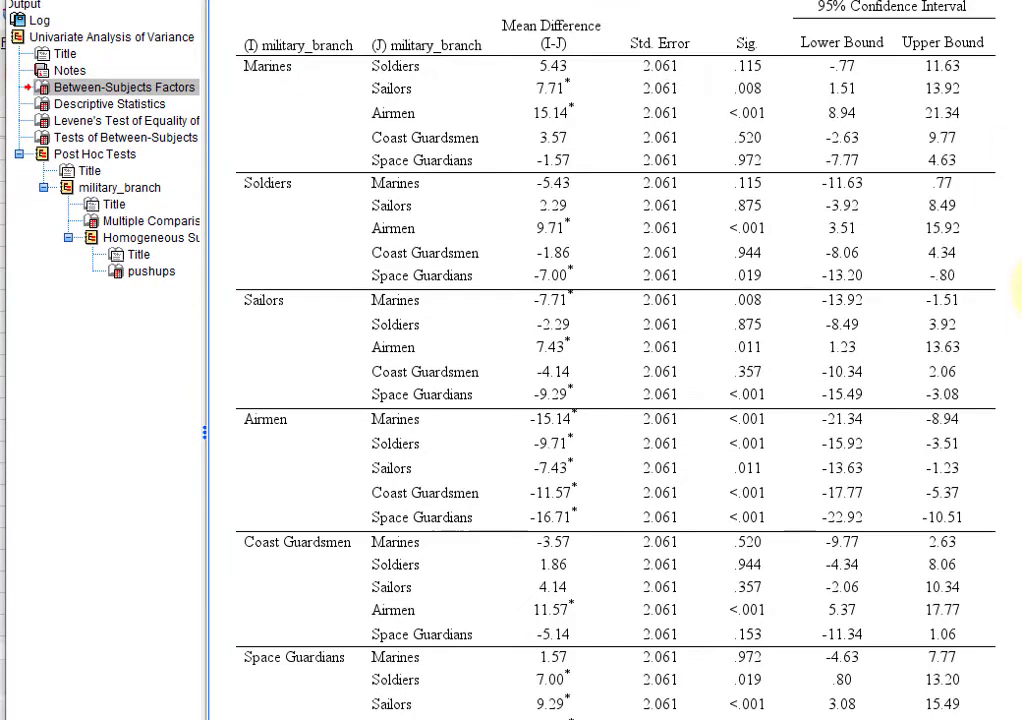
scroll(1017, 285, "up", 2)
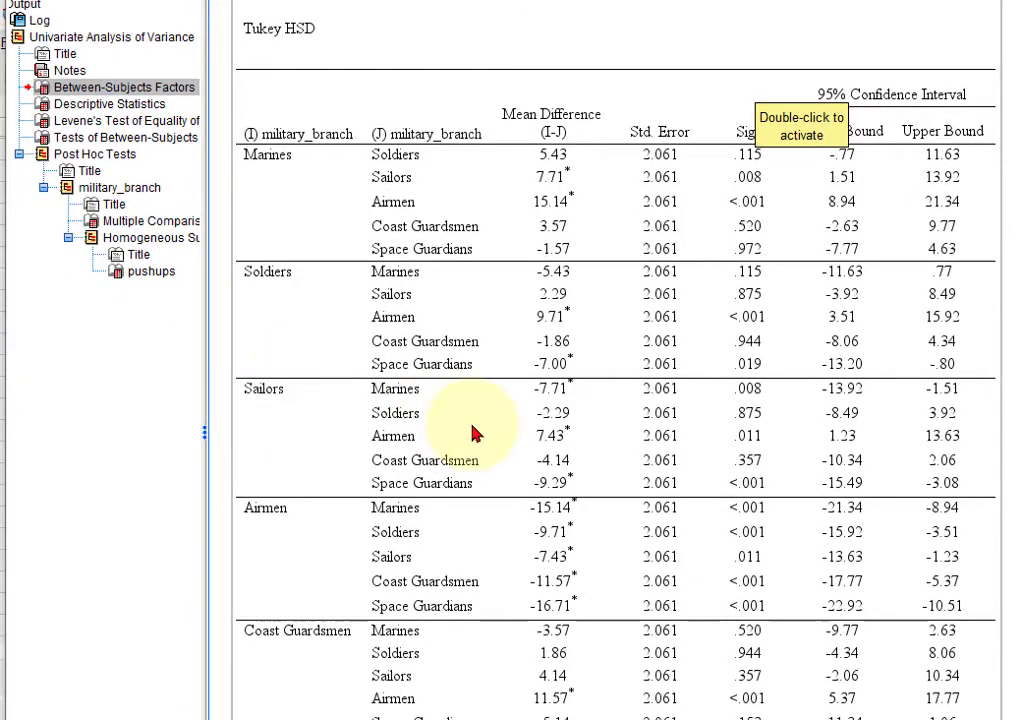
scroll(474, 433, "down", 5)
scroll(422, 445, "up", 3)
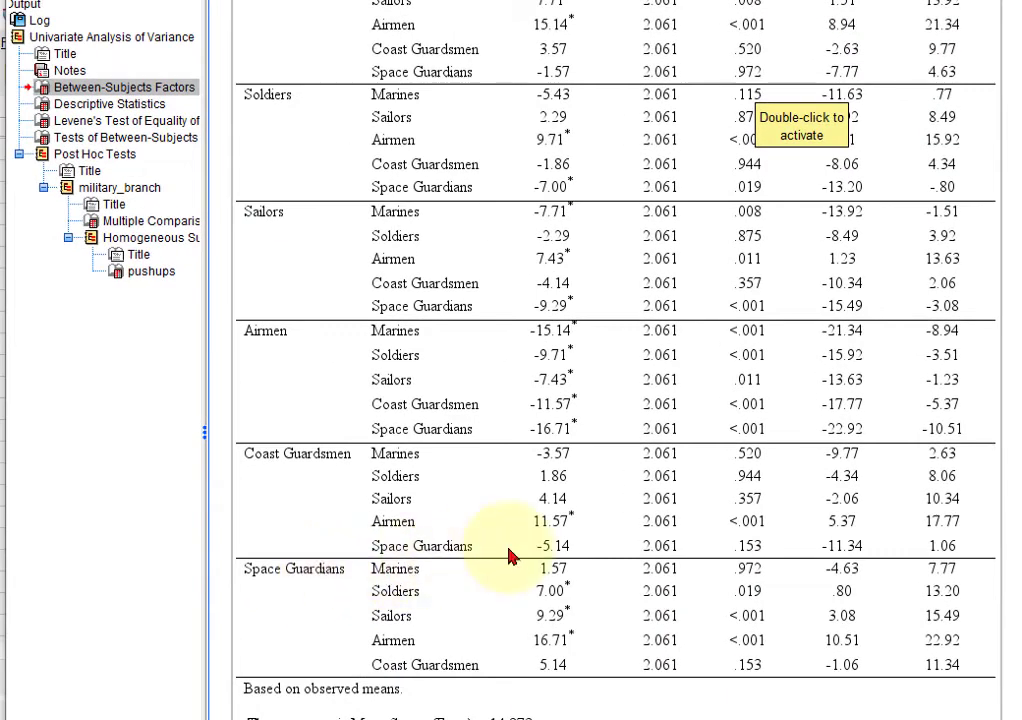
scroll(511, 557, "up", 15)
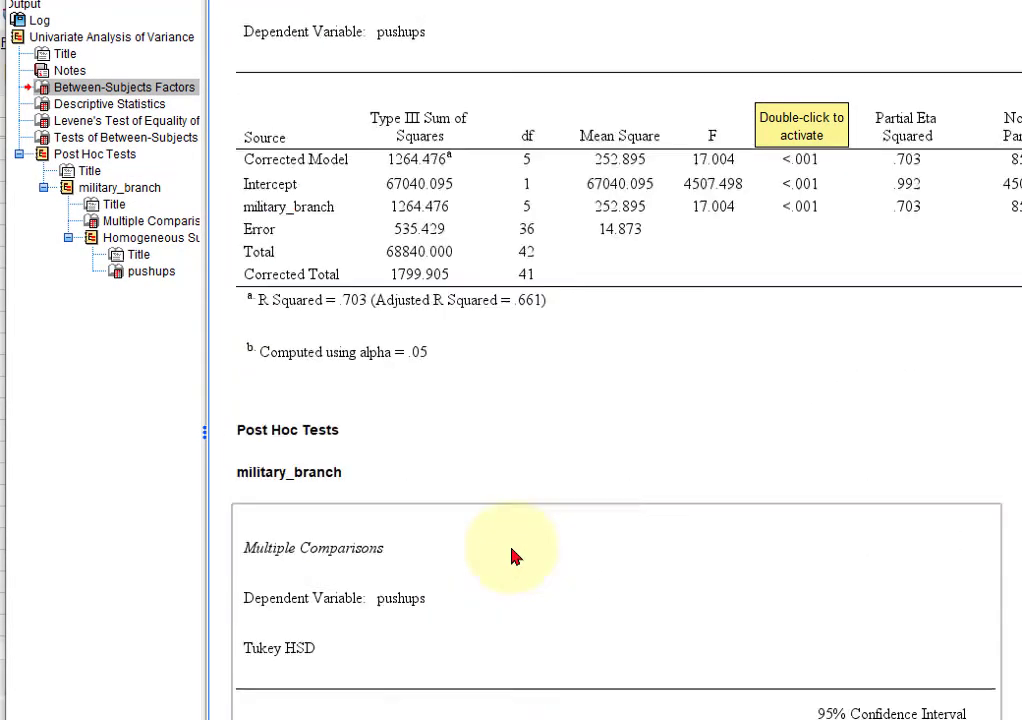
scroll(511, 557, "up", 10)
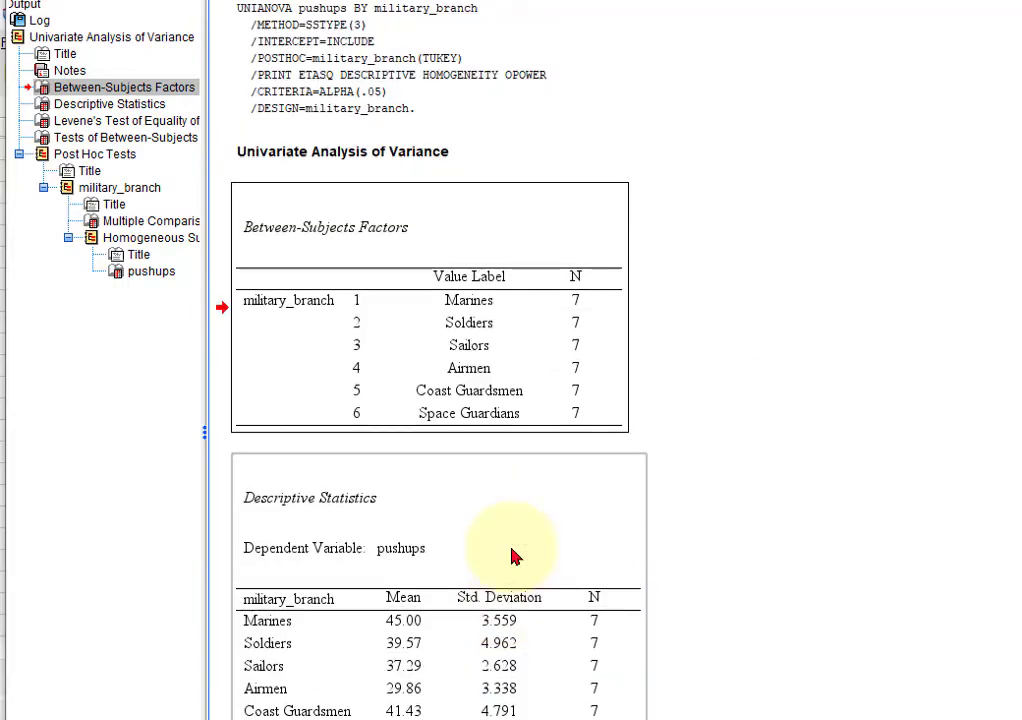
scroll(513, 557, "down", 5)
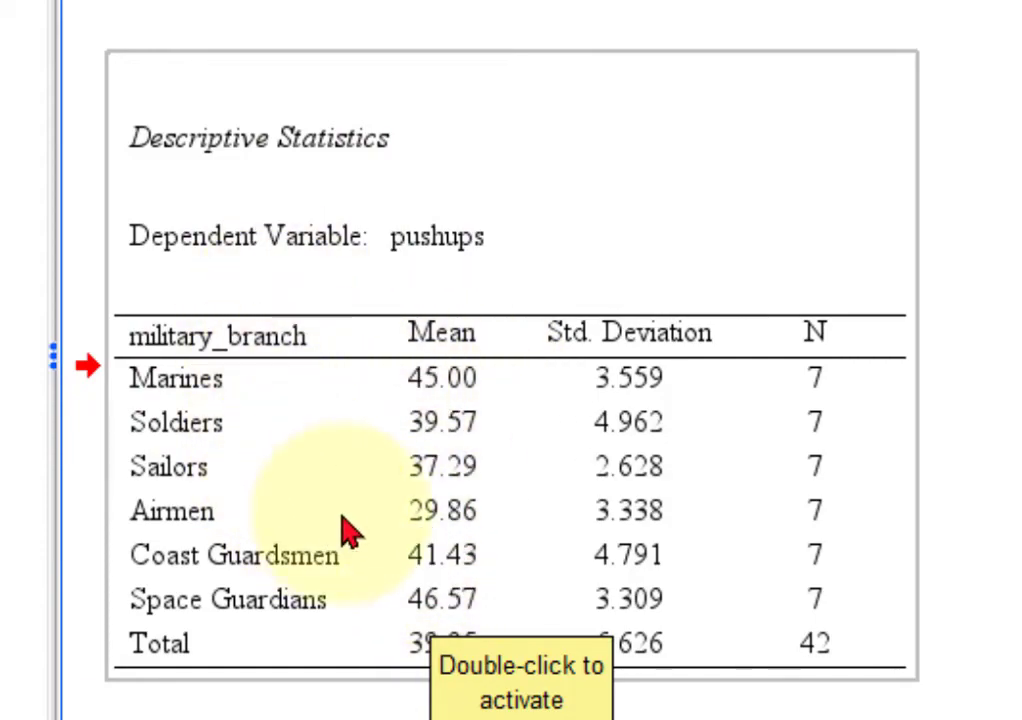
scroll(500, 400, "down", 10)
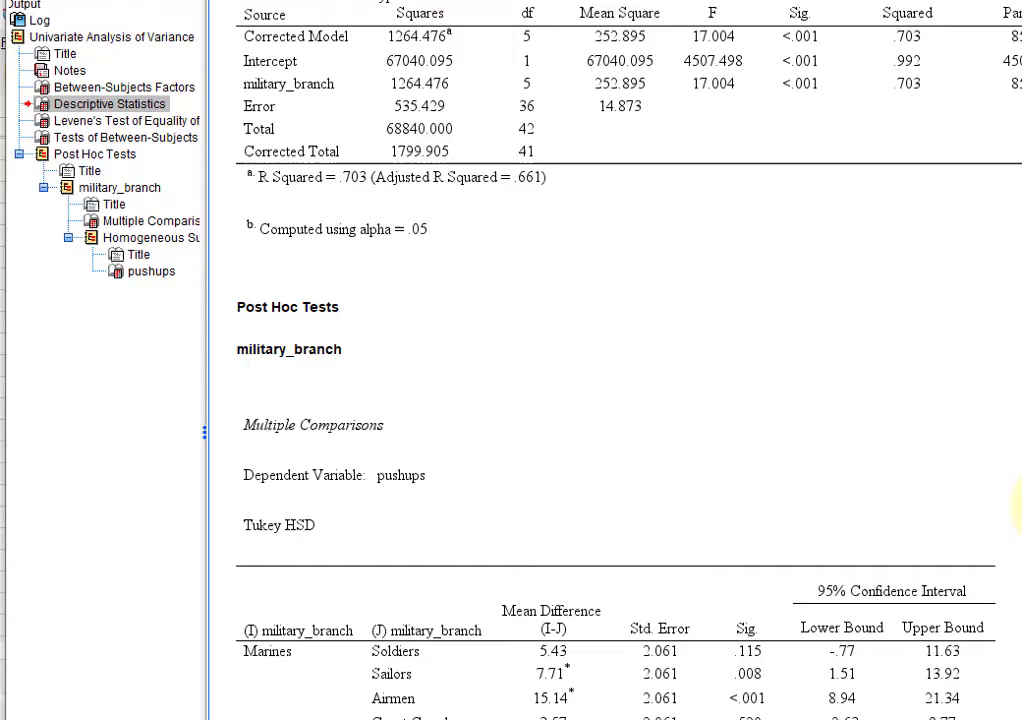
scroll(615, 400, "down", 10)
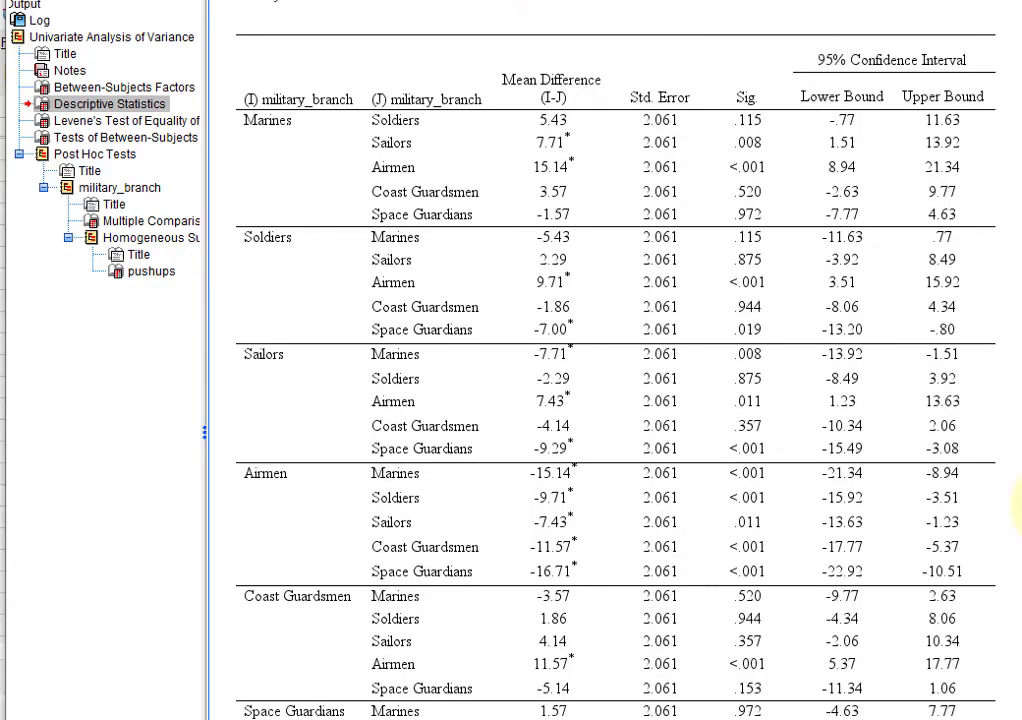